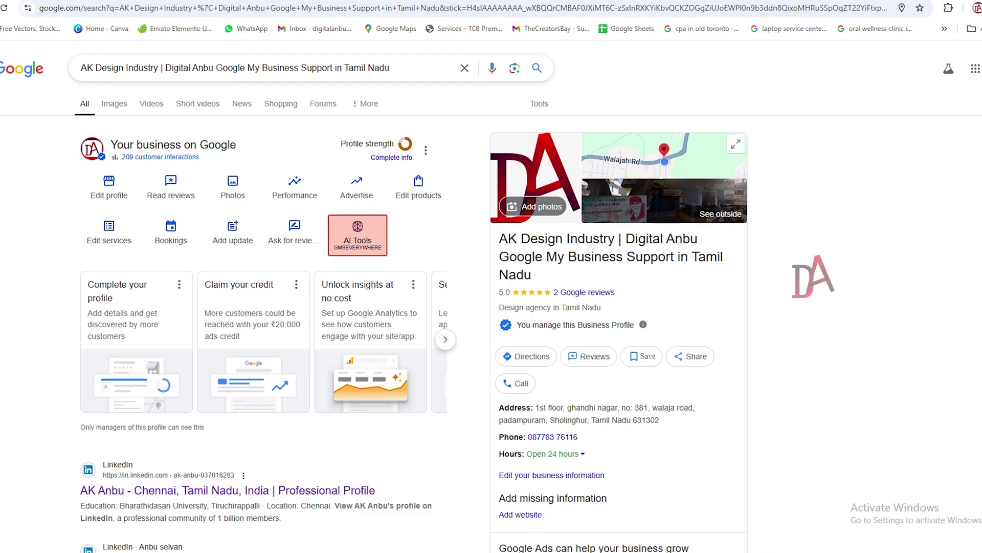
- Open the primary phone number for editing in the Business Profile's contact information
click(118, 172)
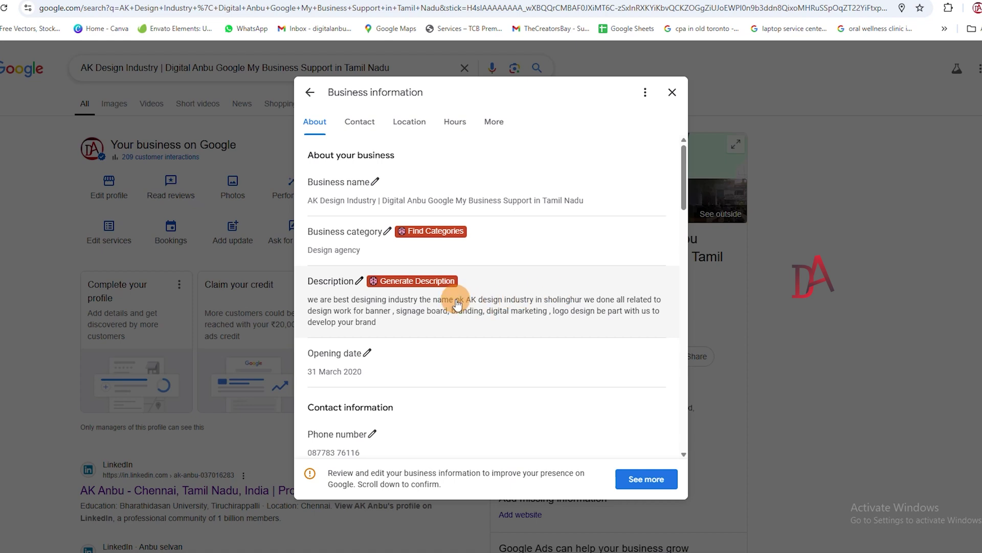
scroll(561, 307, down, 2)
scroll(560, 307, down, 1)
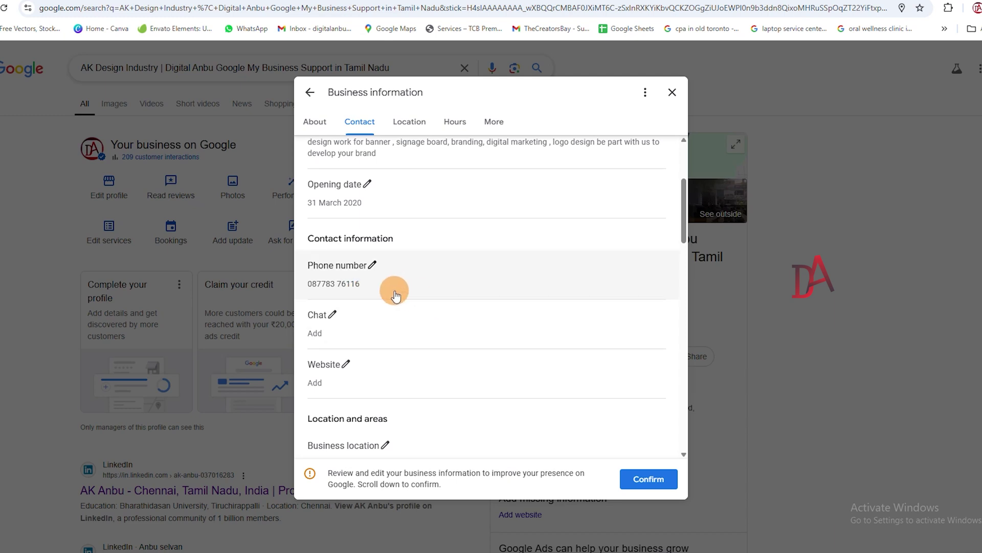
click(371, 267)
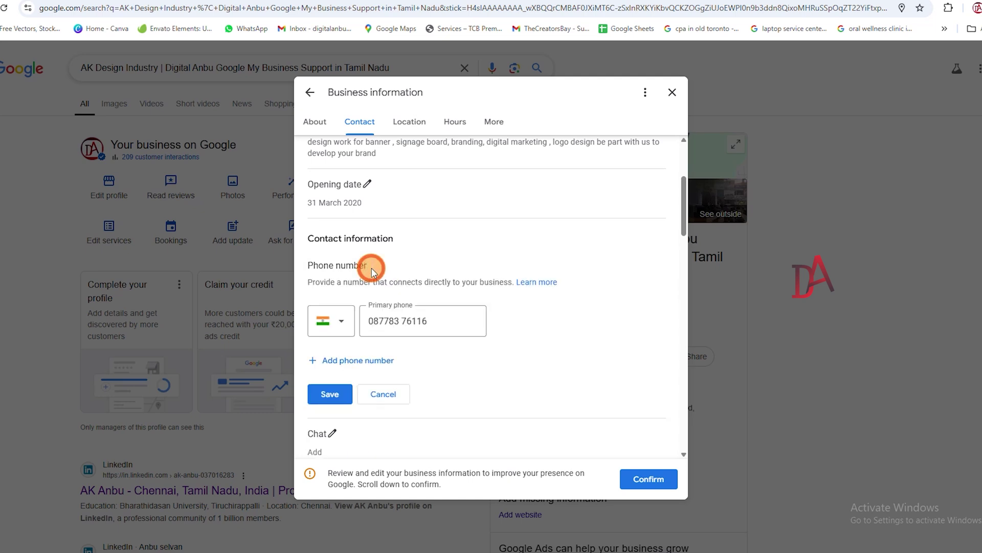
- Consult the help article on business phone numbers and open its form for submitting an India phone number appeal
click(545, 286)
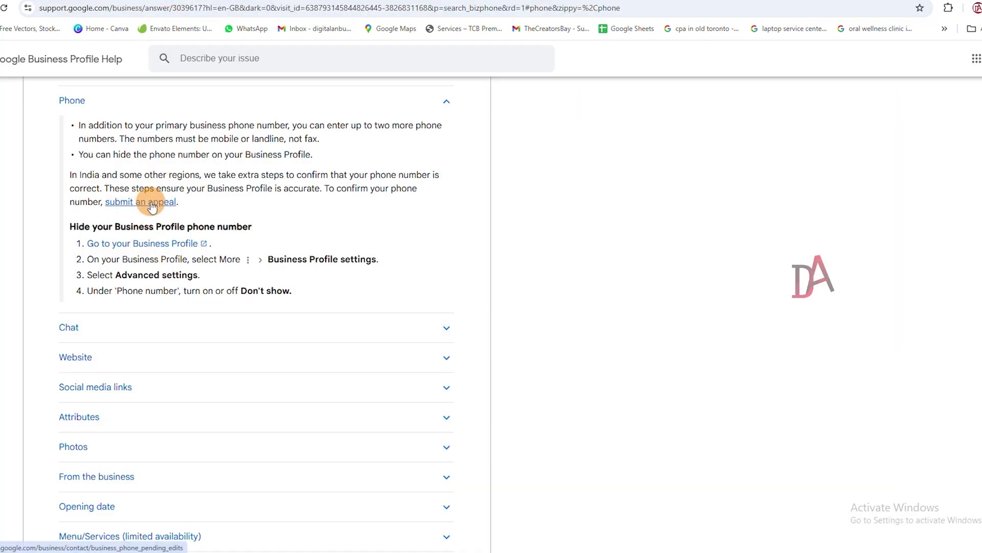
scroll(152, 206, up, 2)
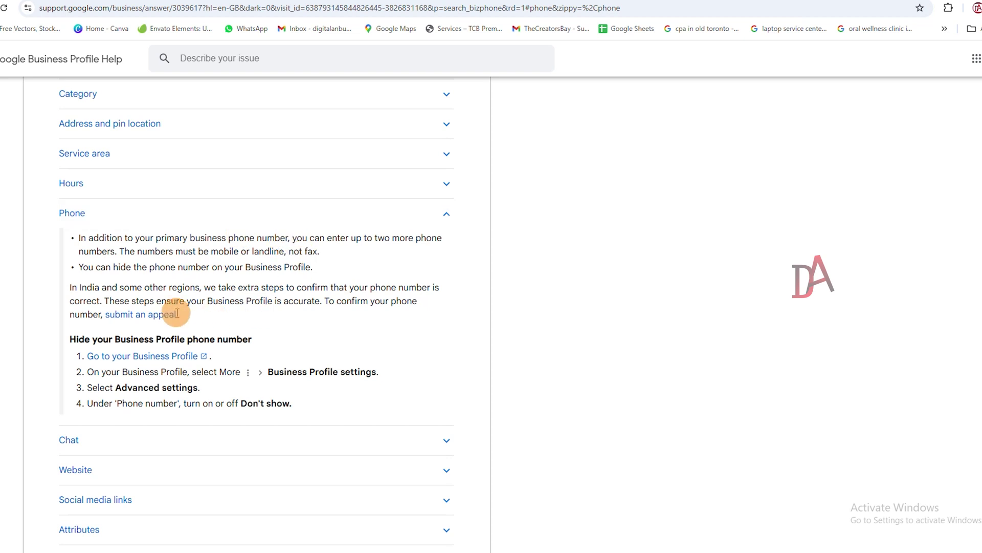
click(140, 320)
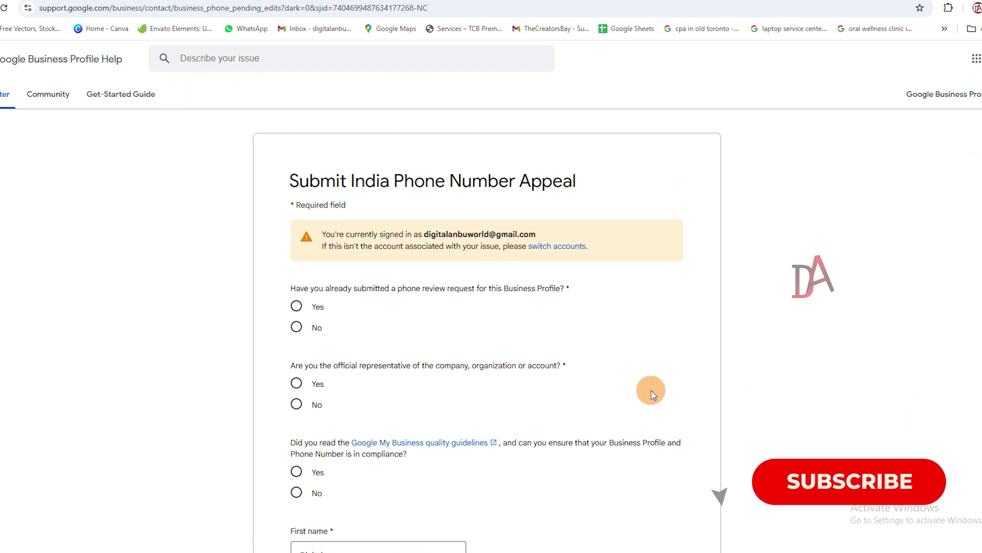
- Answer No to a previous phone review request, and Yes to being the official representative and to complying with the quality guidelines
scroll(652, 393, down, 1)
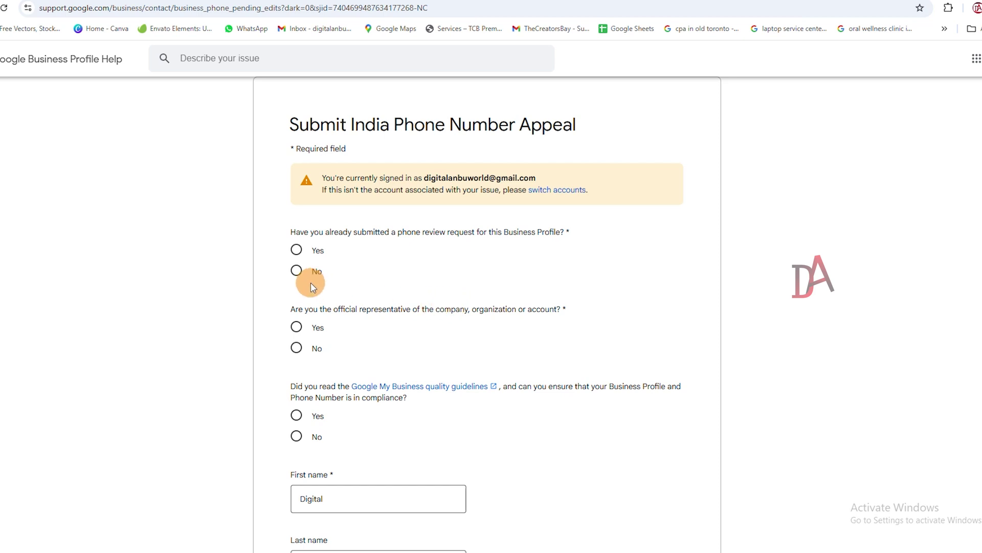
click(296, 275)
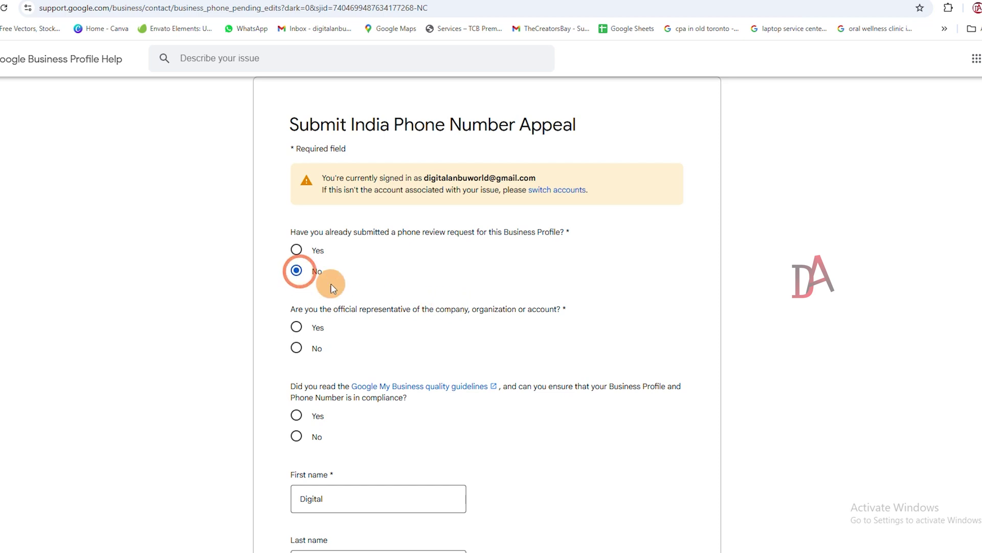
click(297, 328)
click(297, 415)
scroll(404, 453, down, 3)
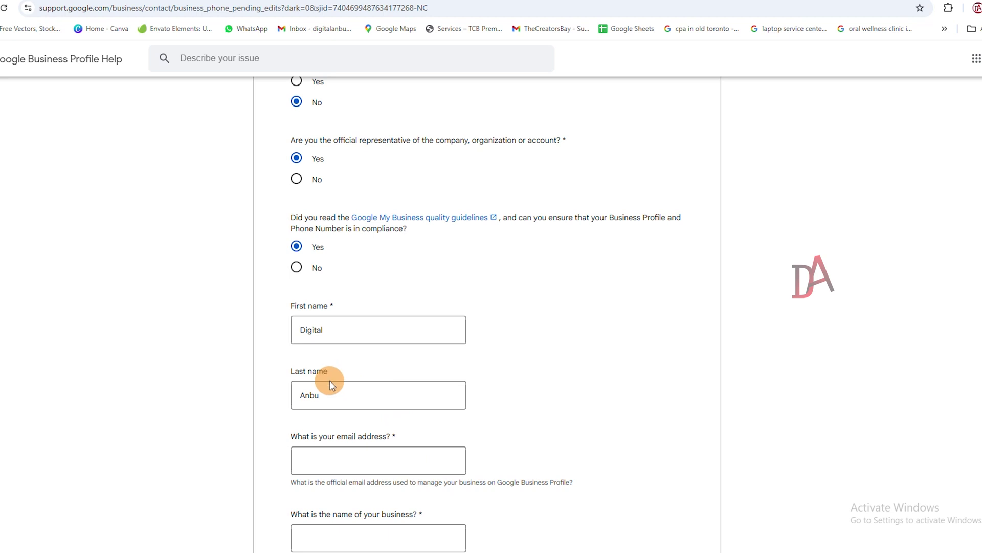
double_click(337, 335)
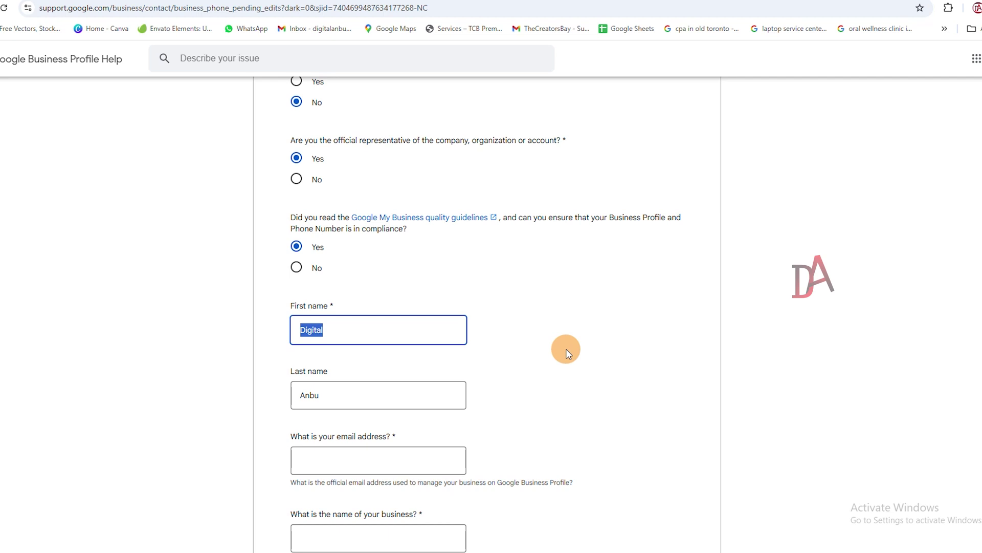
- Copy the full AK Design Industry business name from its Google Search profile and return to the appeal form
scroll(541, 348, down, 4)
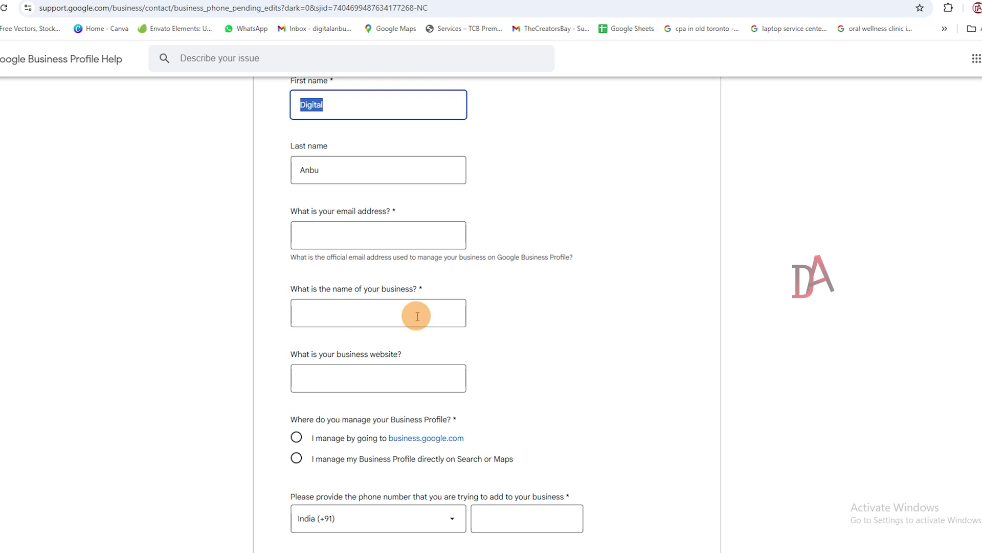
click(65, 4)
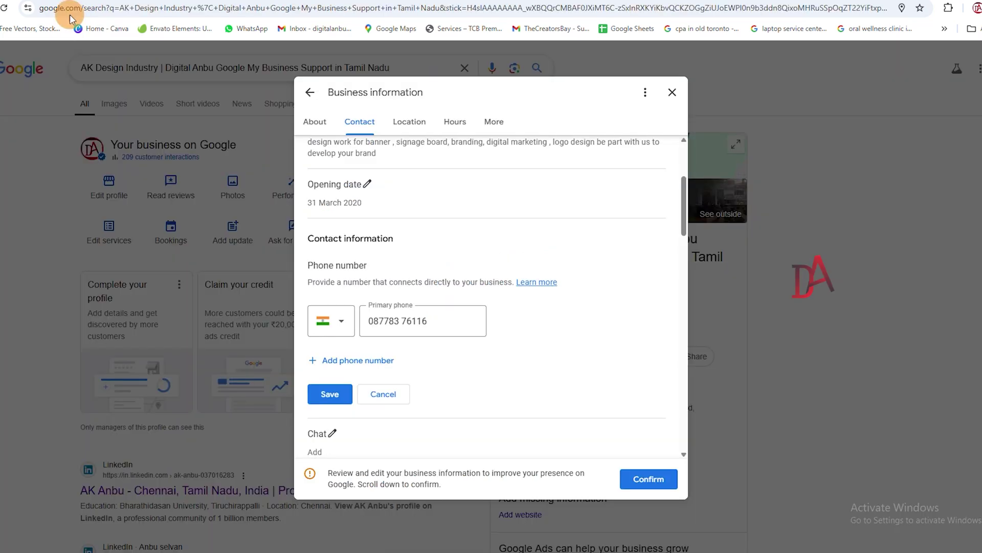
click(679, 105)
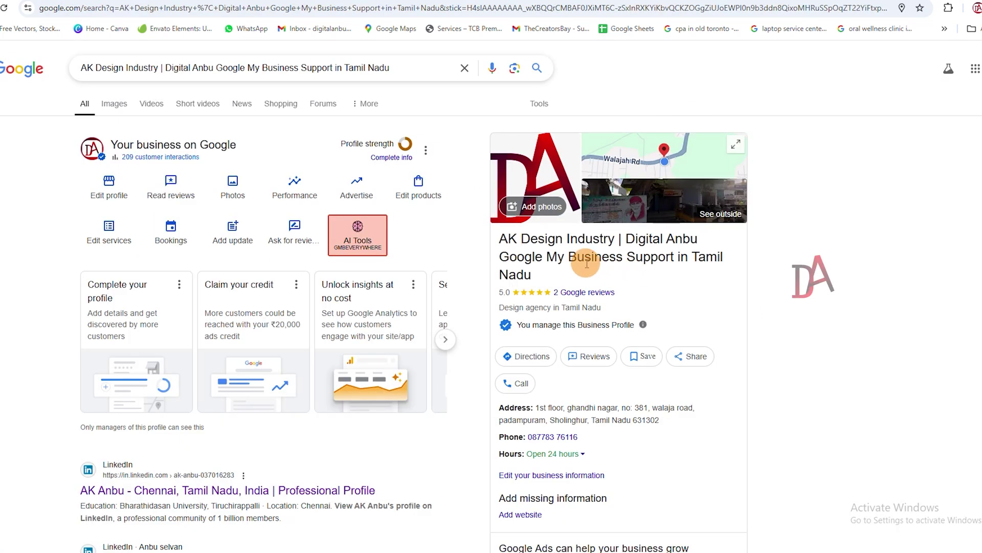
triple_click(568, 246)
key(ctrl+c)
click(190, 5)
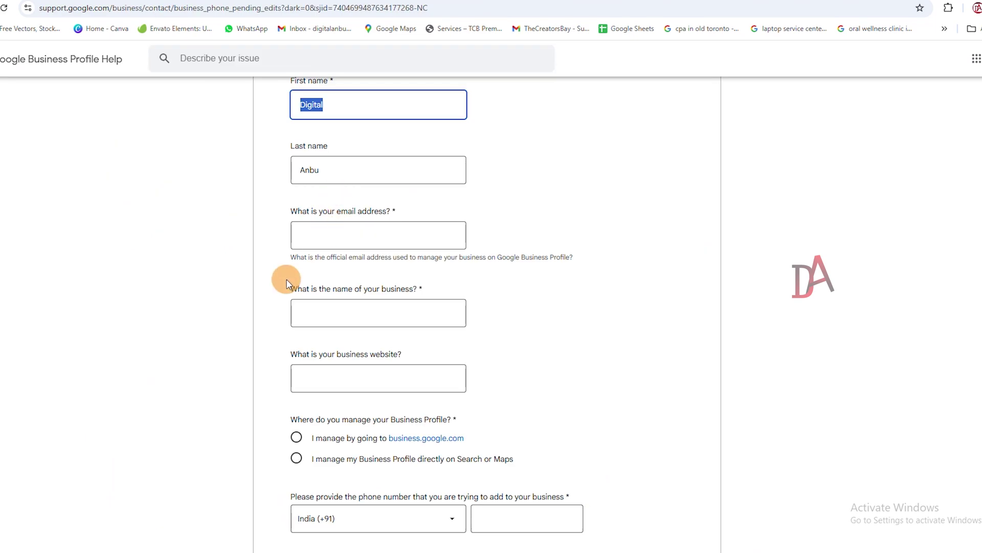
- Paste the copied business name as the name of the business, leaving the email address field empty
click(329, 237)
key(ctrl+v)
scroll(601, 258, up, 1)
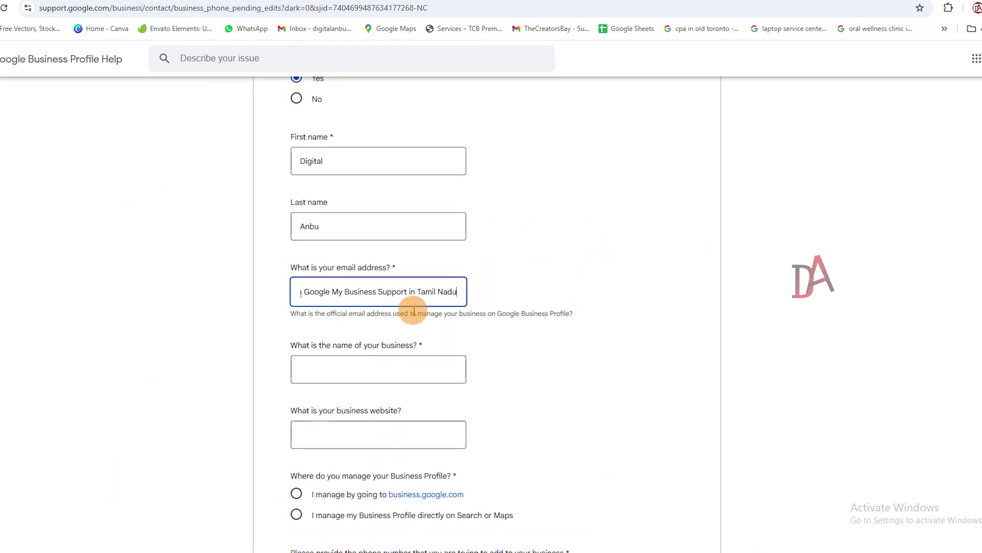
triple_click(356, 291)
key(ctrl+c)
click(353, 369)
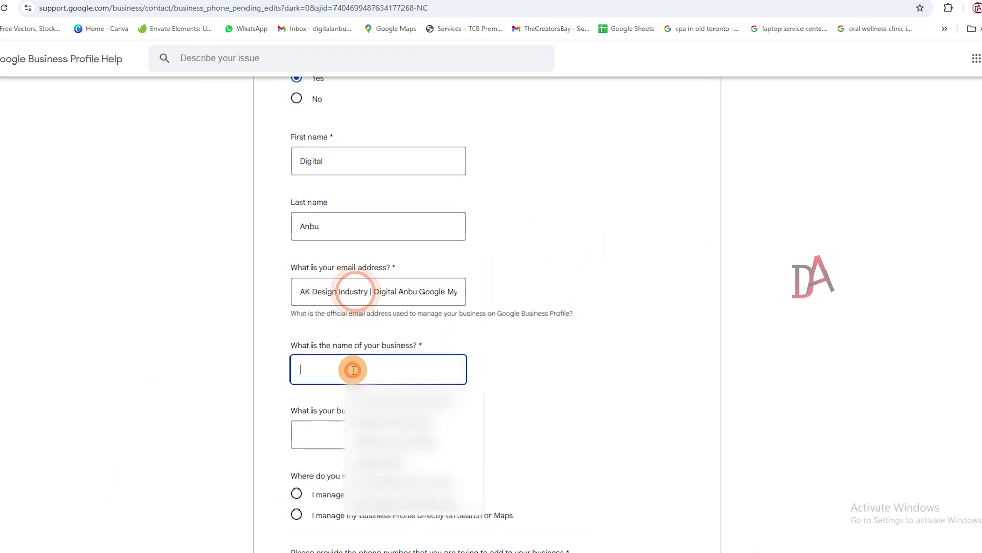
key(ctrl+v)
triple_click(349, 297)
key(BackSpace)
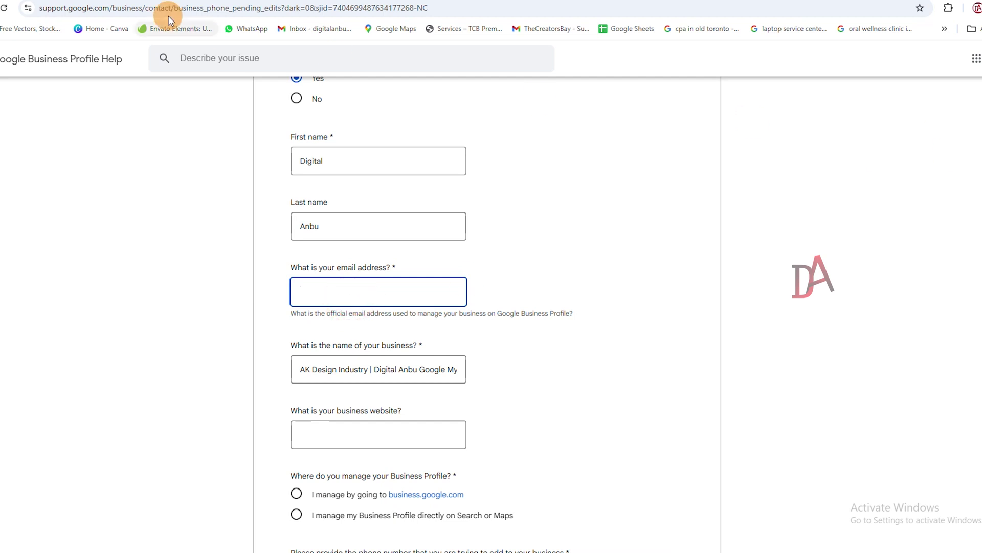
- Copy the signed-in Google account's email address from Google Search and paste it into the form's email address field
click(177, 3)
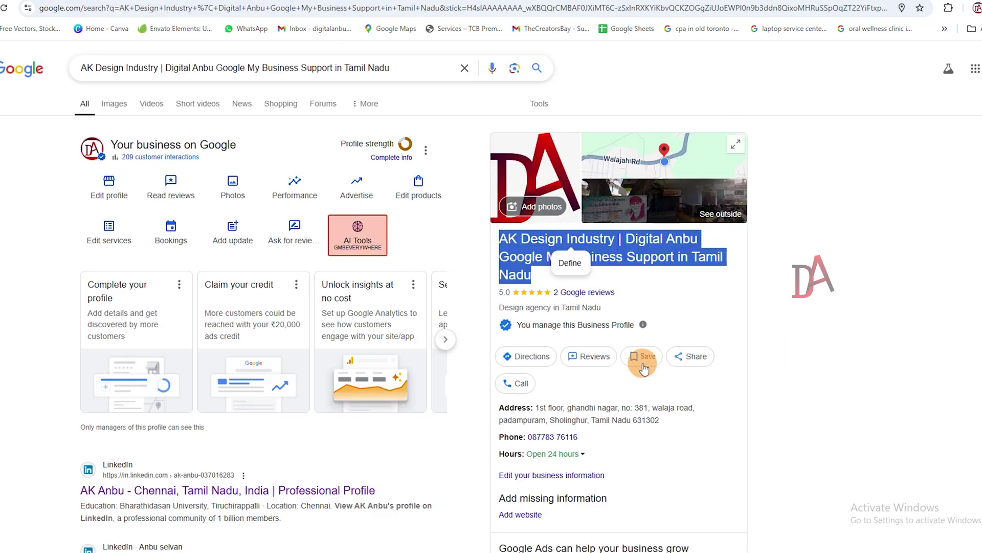
click(980, 68)
triple_click(897, 98)
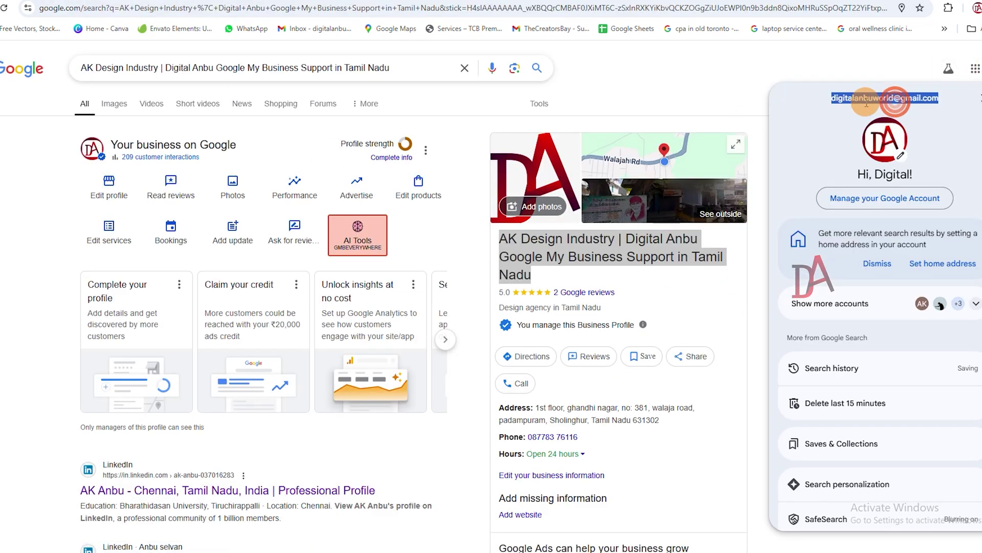
click(750, 83)
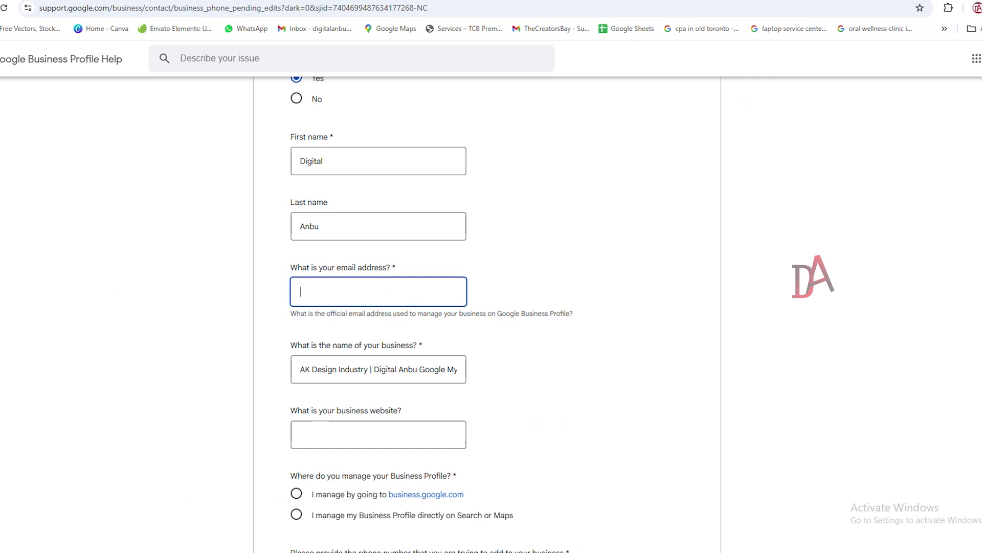
click(366, 292)
click(557, 358)
click(615, 341)
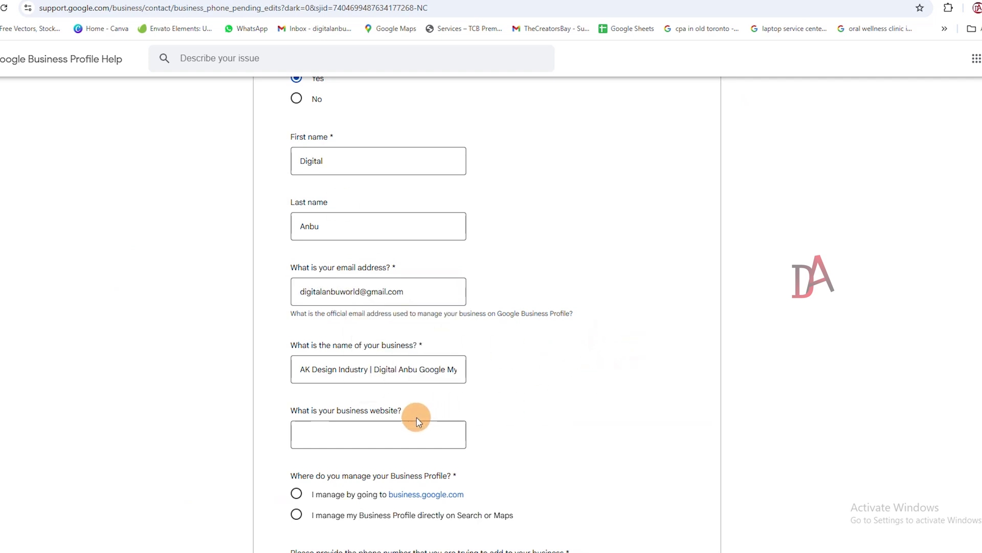
scroll(419, 414, down, 2)
click(318, 323)
click(621, 311)
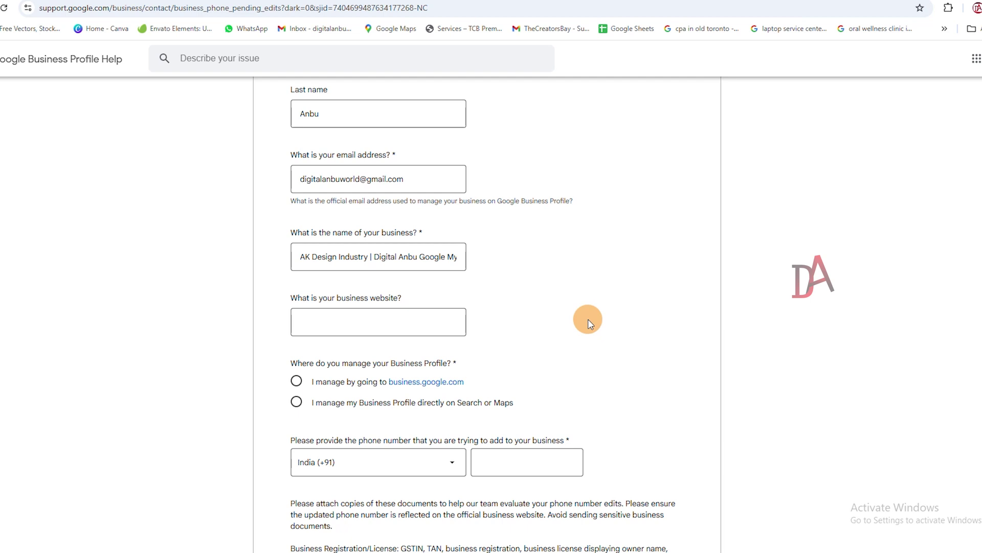
double_click(532, 202)
click(560, 263)
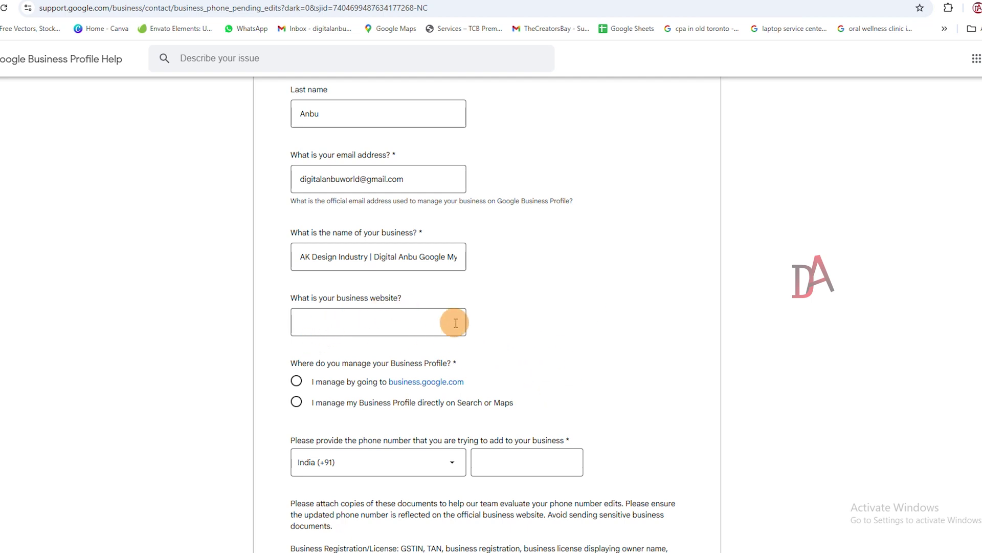
- State that the Business Profile is managed directly on Search or Maps
scroll(534, 334, down, 3)
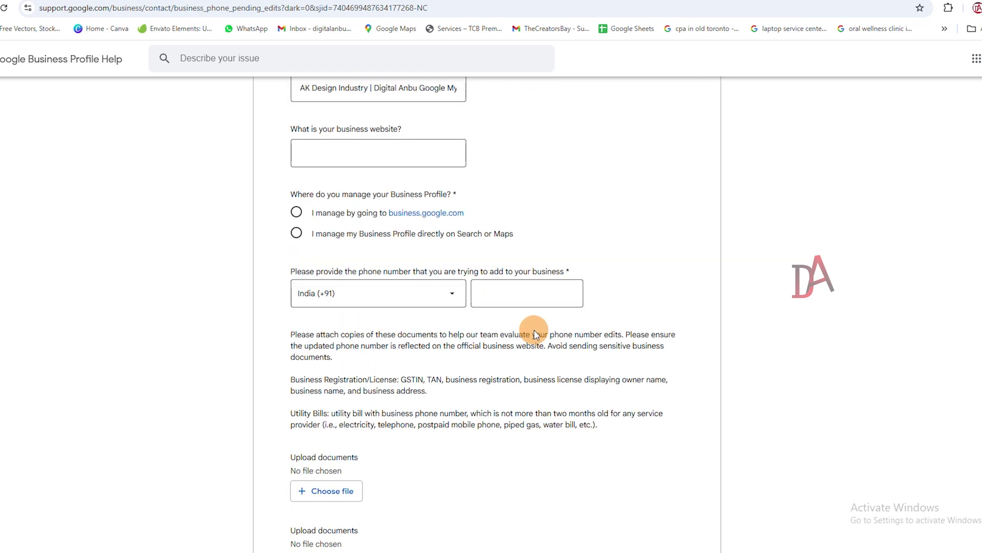
click(296, 234)
click(357, 292)
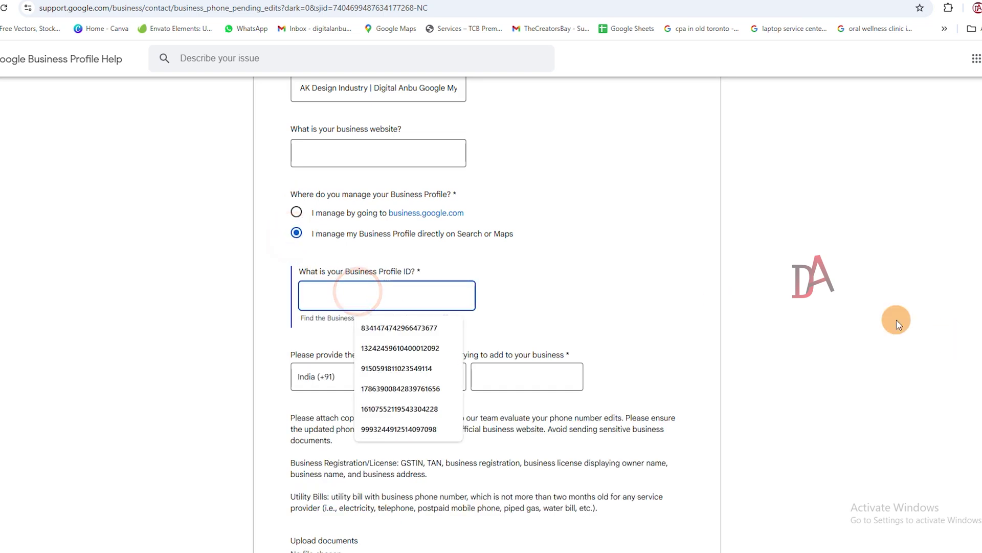
click(731, 287)
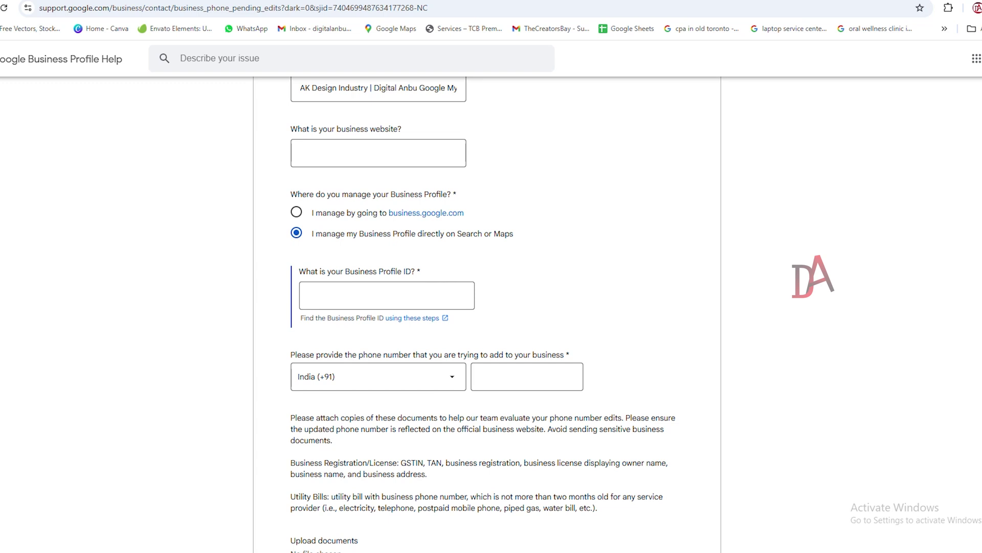
- Copy the Business Profile ID from the profile's advanced settings and paste it into the appeal form's Business Profile ID field
key(ctrl+Tab)
click(424, 150)
click(460, 184)
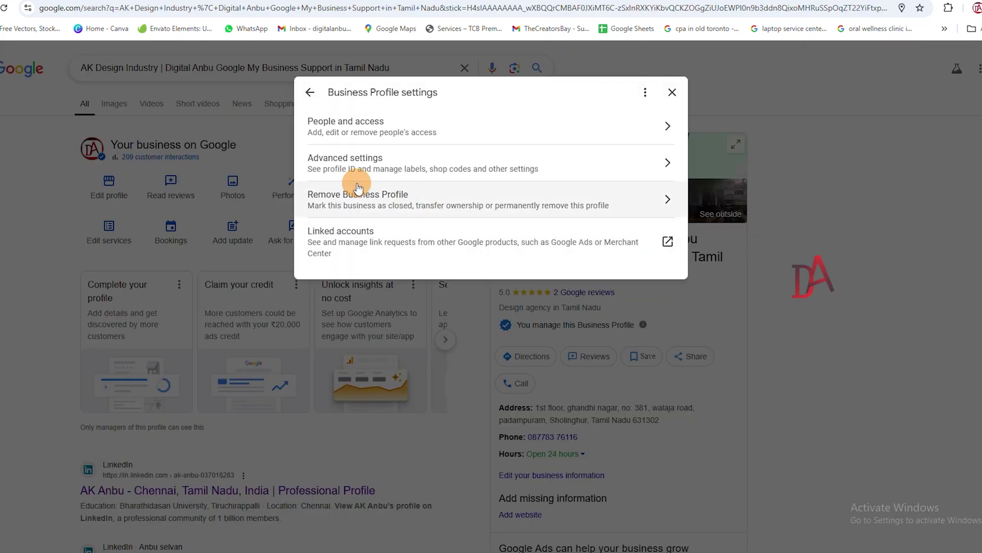
click(359, 179)
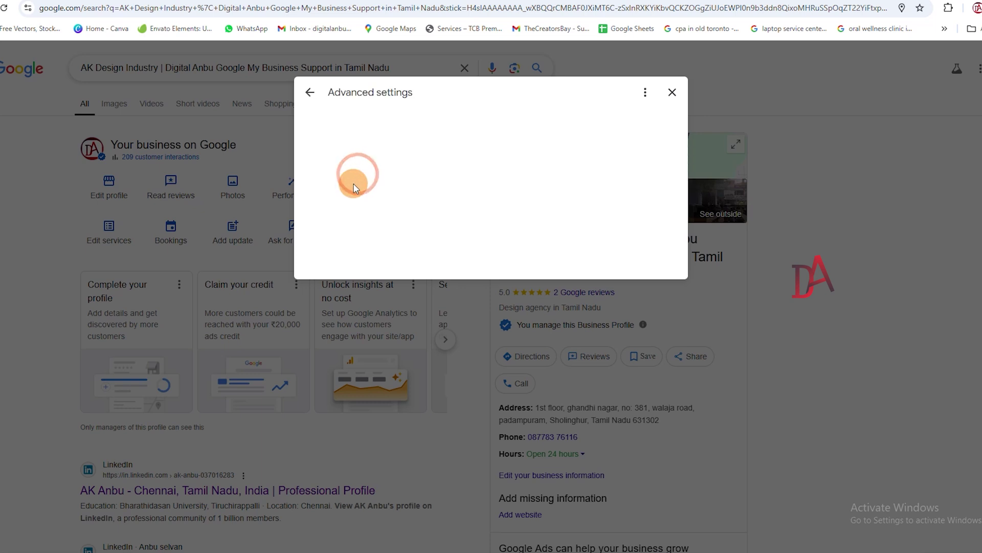
click(659, 156)
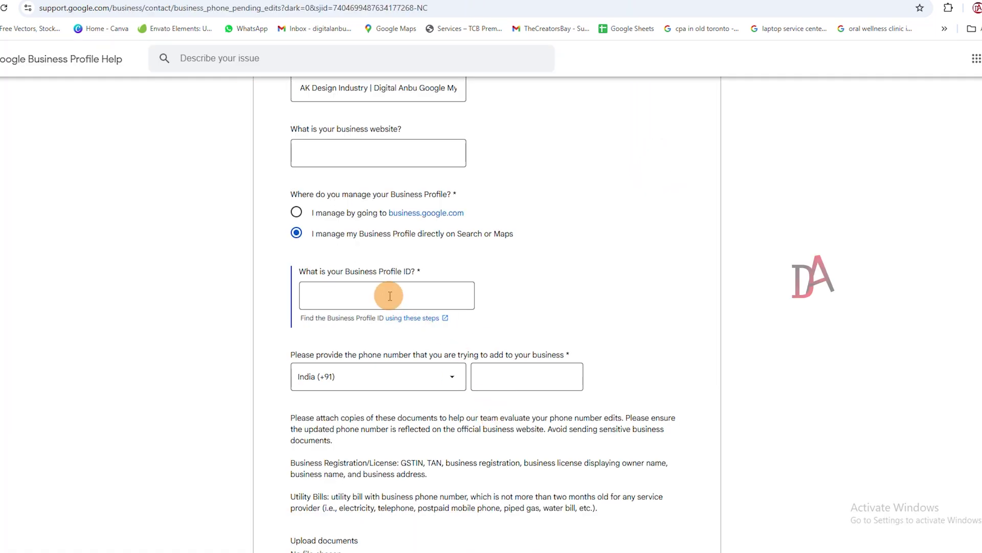
click(390, 296)
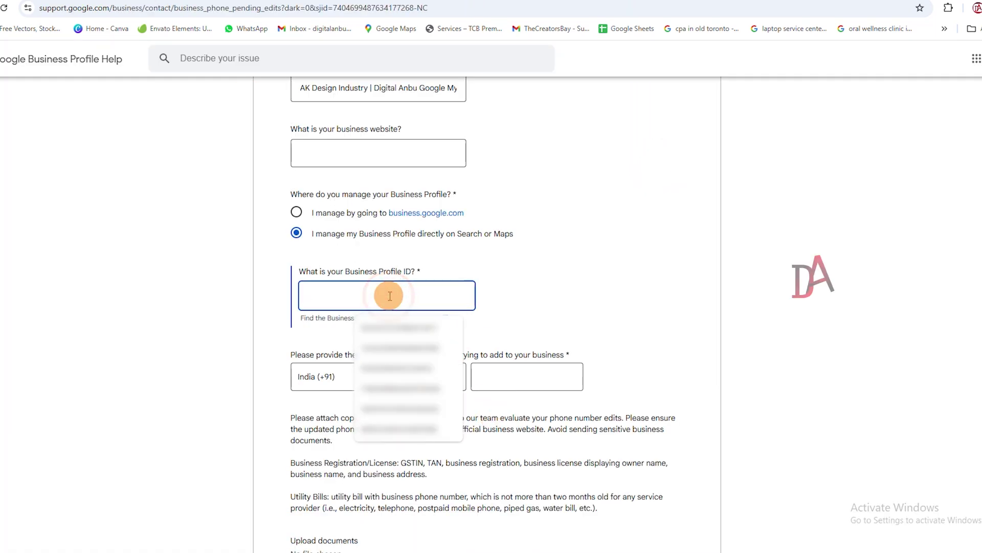
key(ctrl+v)
click(530, 288)
- Fill in the business phone number to add, using the saved suggestion and keeping the India (+91) country code
click(531, 384)
click(637, 305)
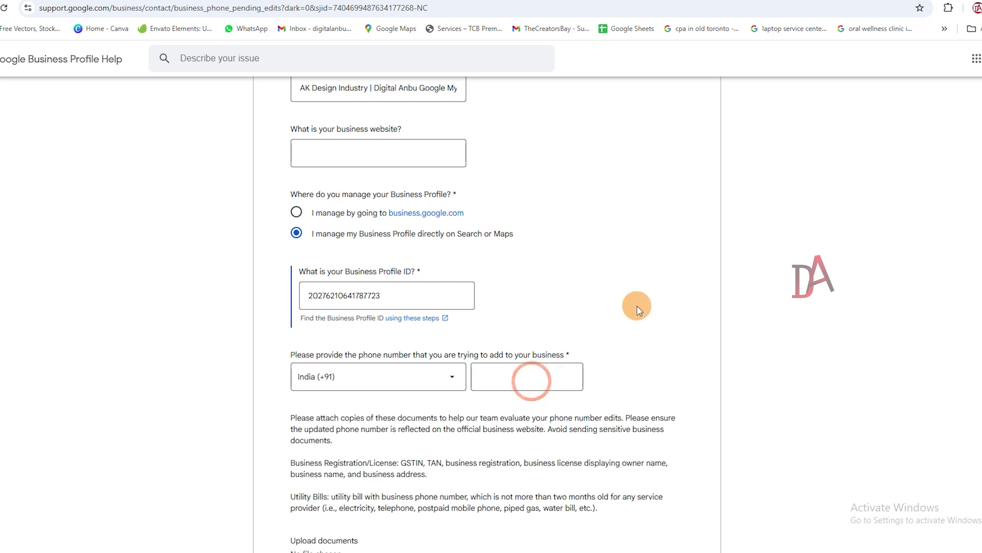
click(520, 369)
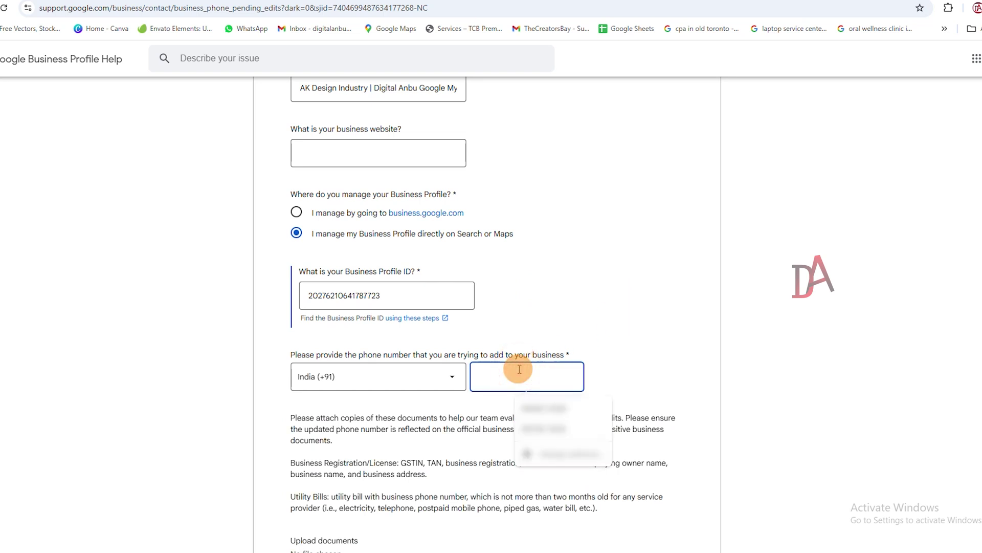
click(528, 432)
click(489, 376)
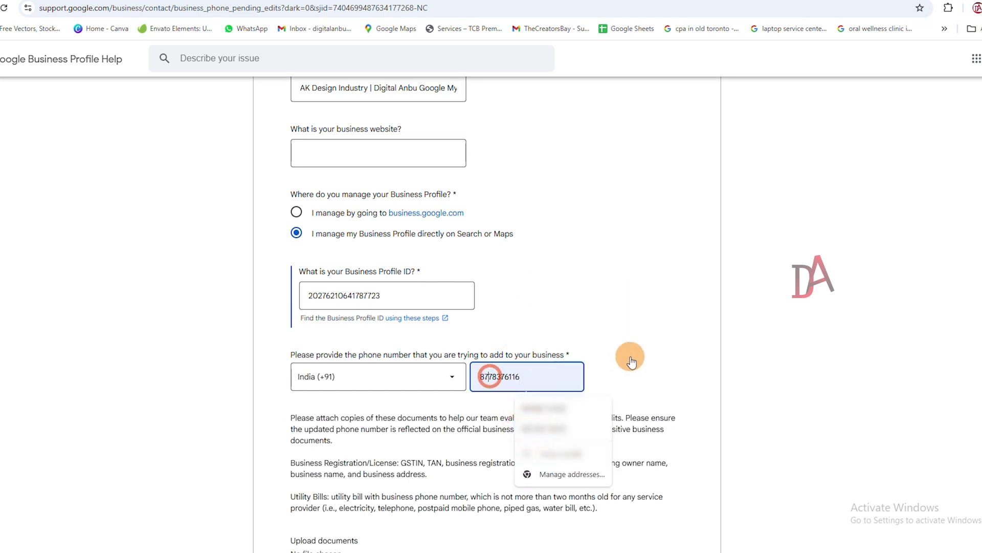
click(631, 355)
scroll(629, 361, down, 3)
scroll(629, 369, down, 3)
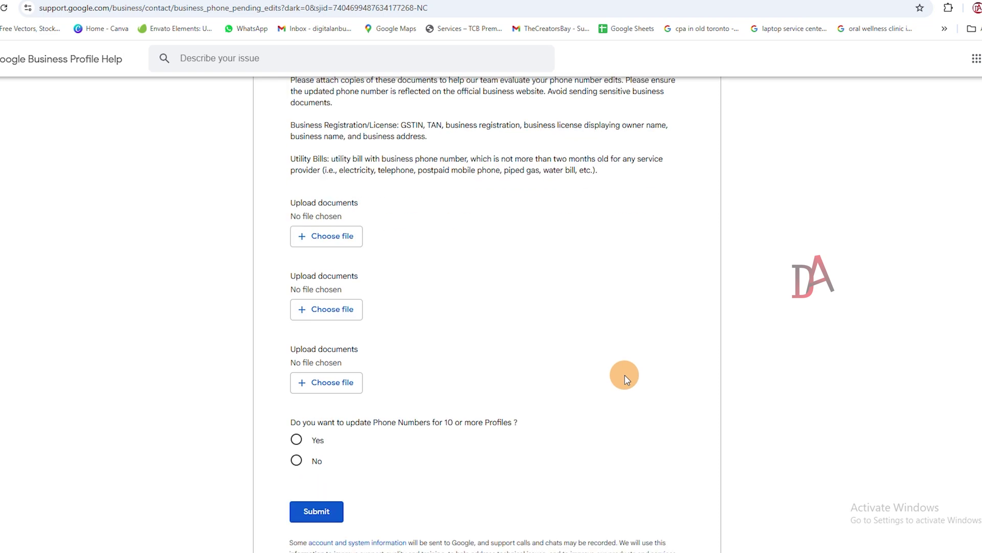
scroll(627, 378, up, 3)
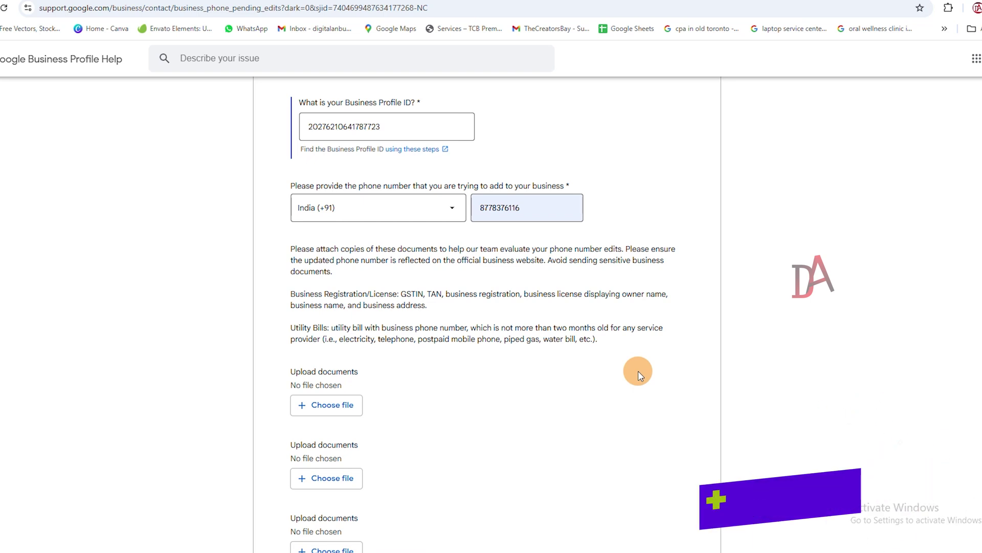
- Review the appeal form's supporting-document requirements, upload fields, and the question about updating 10 or more profiles
scroll(507, 332, down, 1)
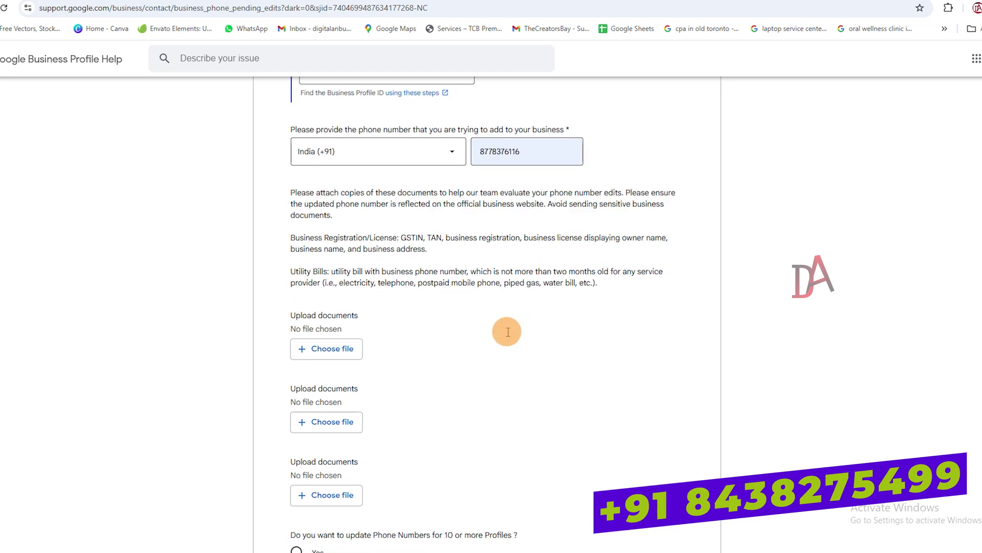
scroll(507, 332, down, 1)
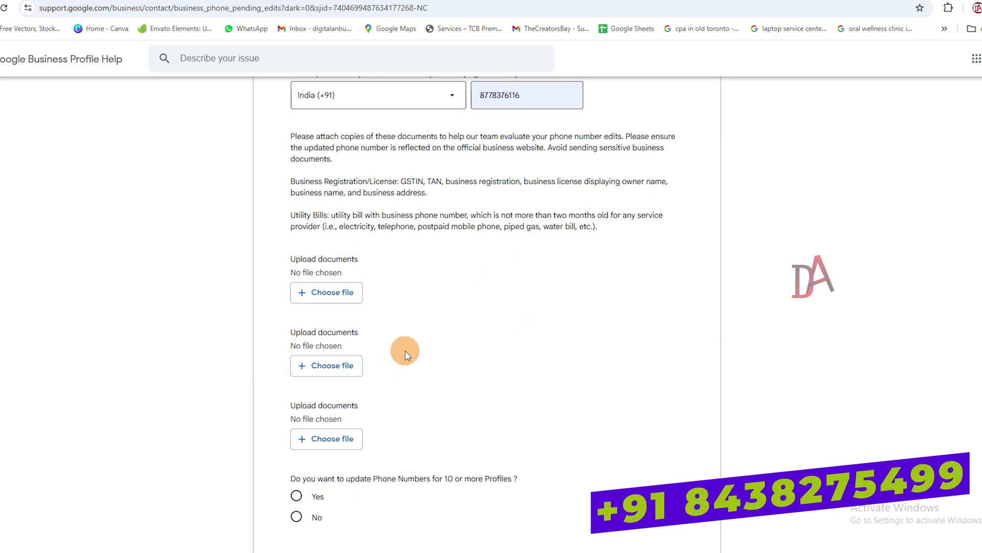
click(339, 440)
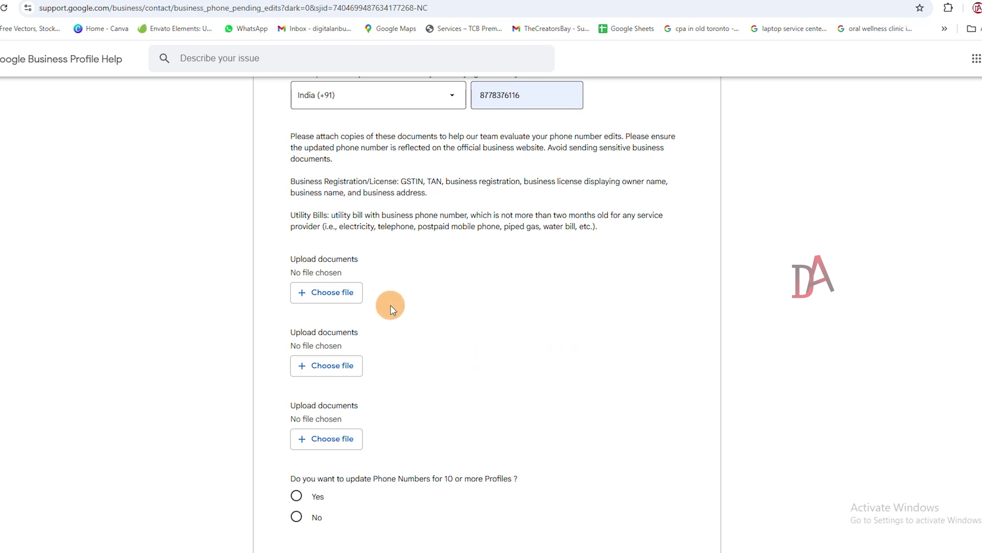
scroll(458, 392, down, 3)
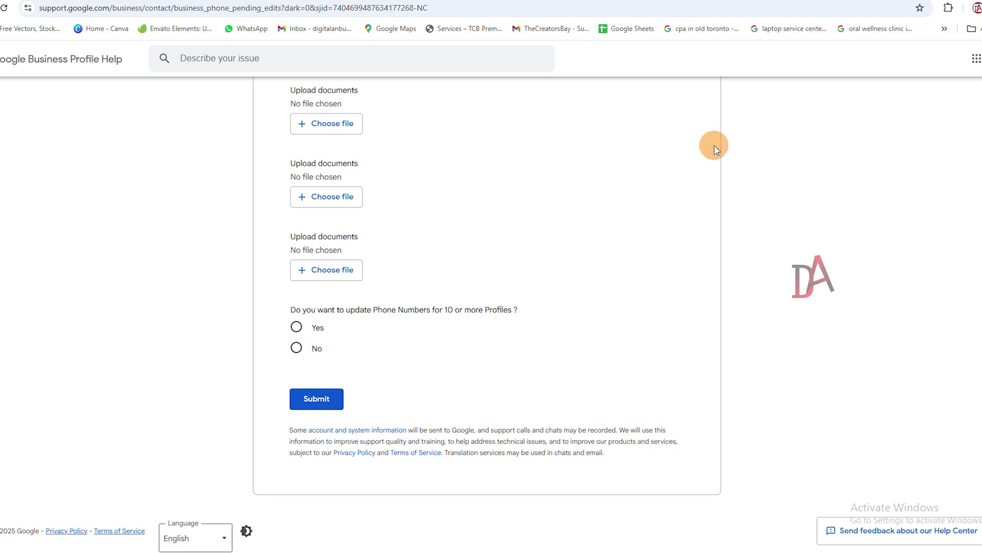
scroll(514, 322, up, 2)
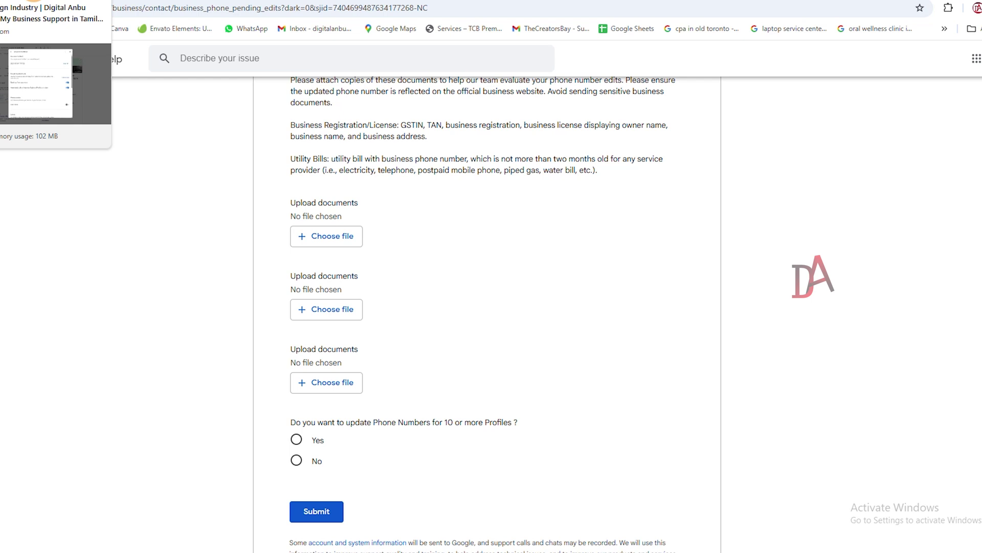
- Check who has access to the Business Profile under People and access in its settings on Google Search
click(33, 4)
click(813, 301)
click(425, 150)
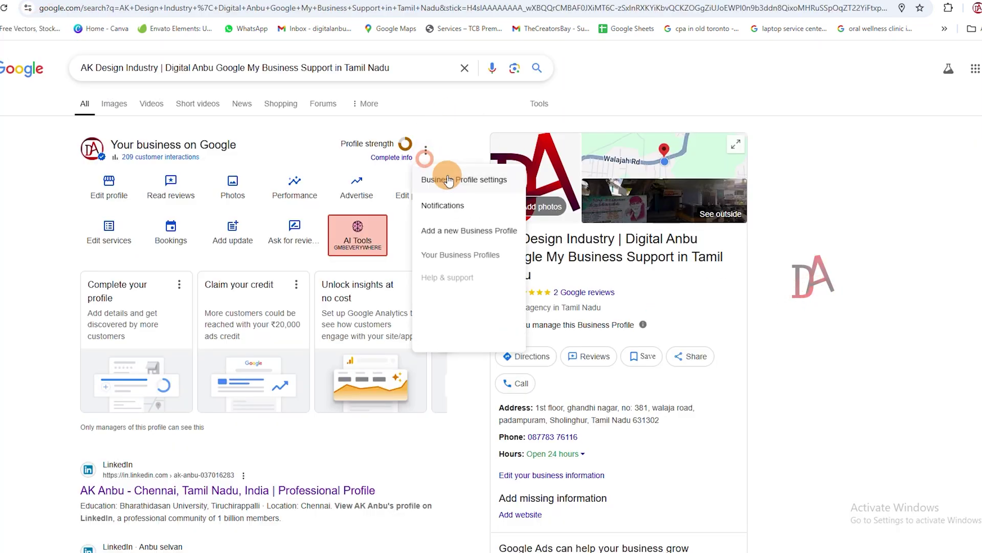
click(449, 180)
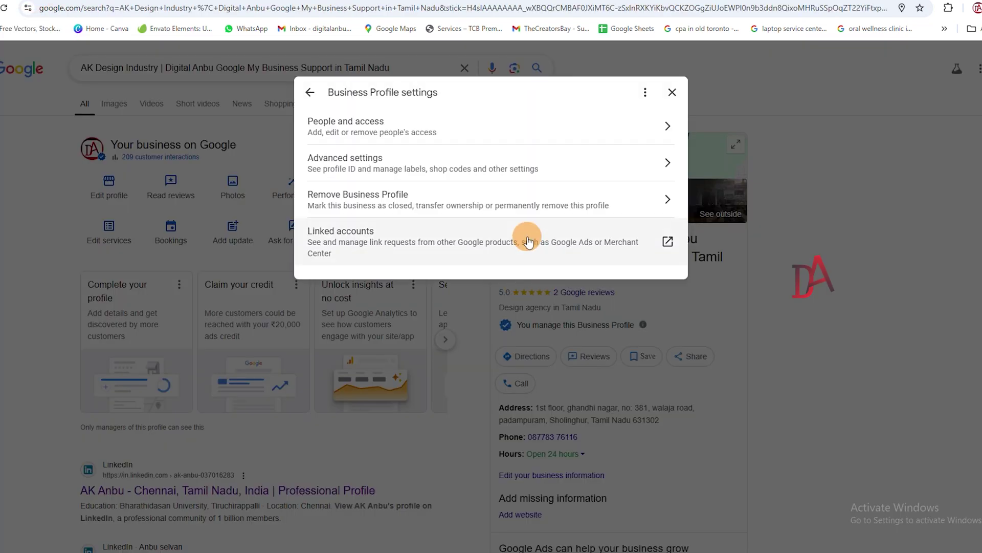
click(400, 133)
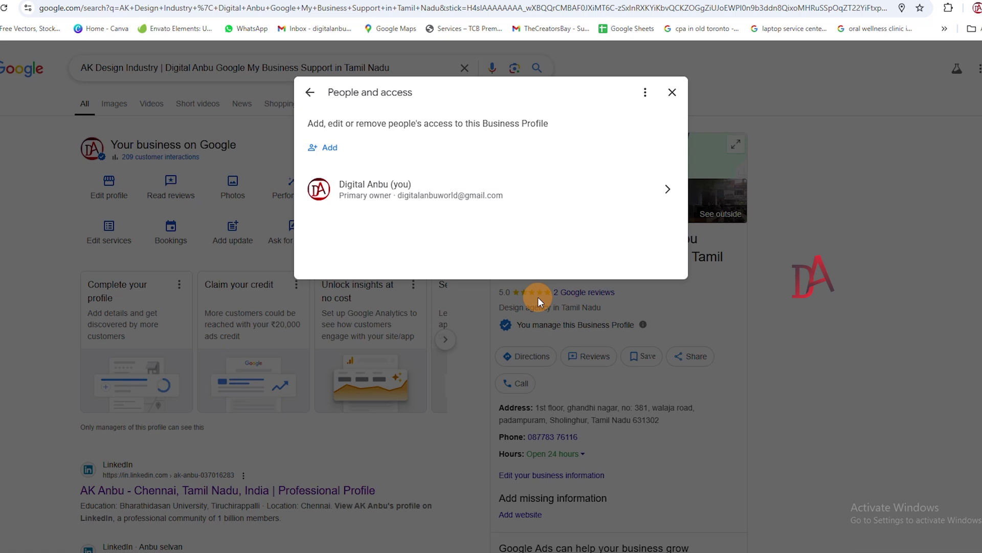
click(424, 294)
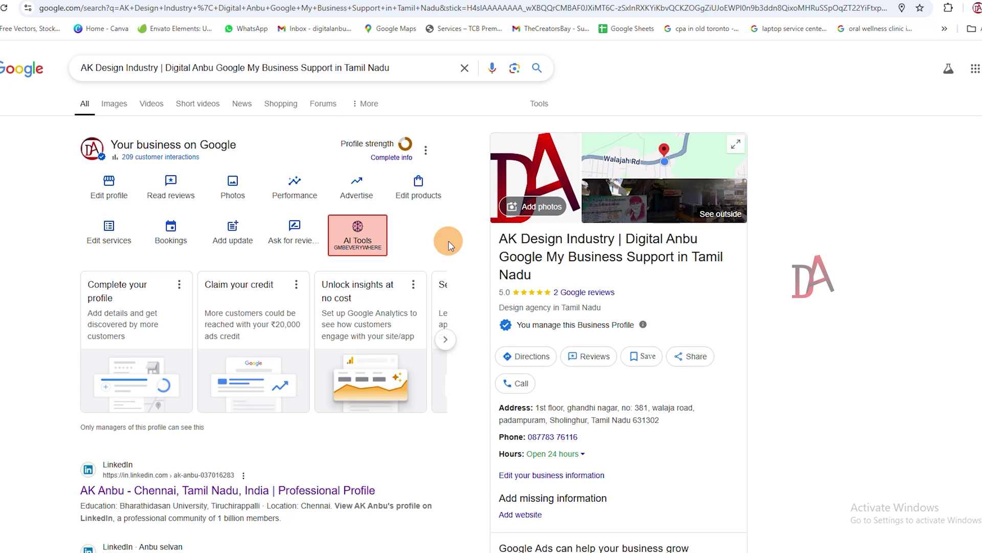
drag(534, 275, 509, 255)
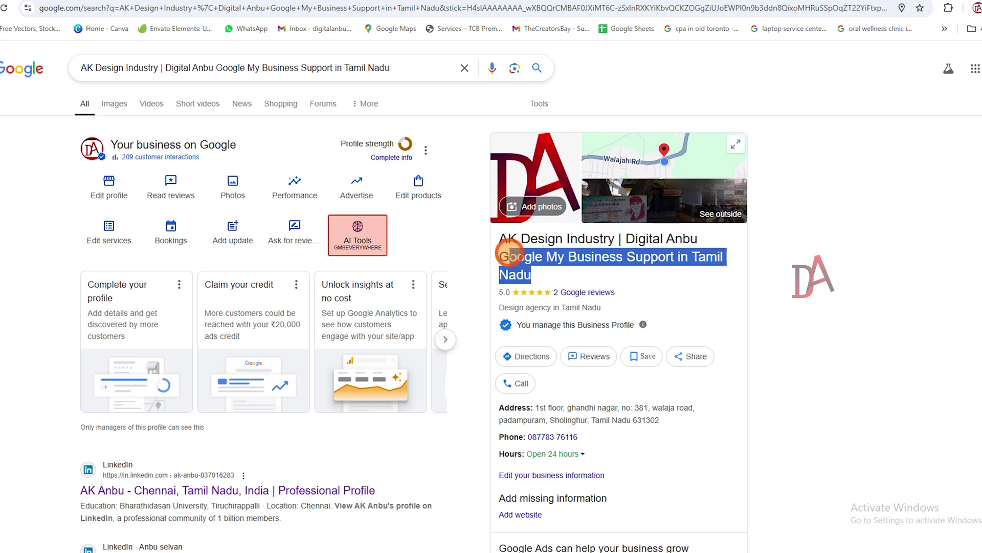
click(558, 258)
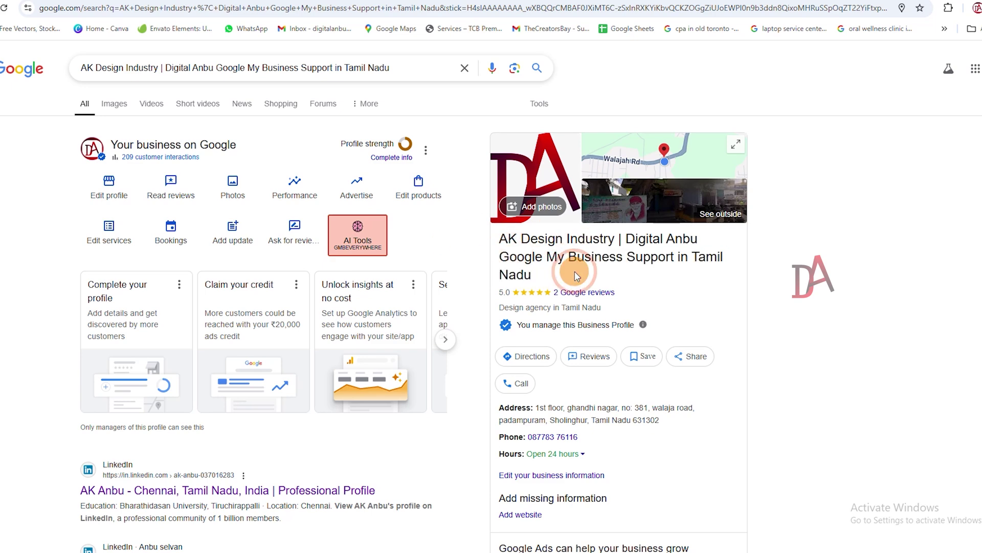
scroll(542, 297, down, 5)
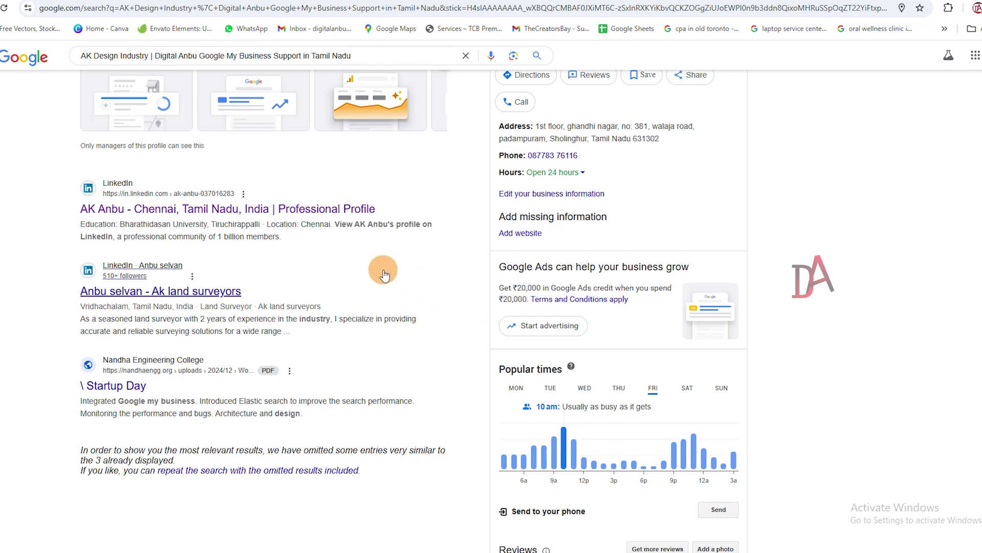
scroll(433, 326, up, 2)
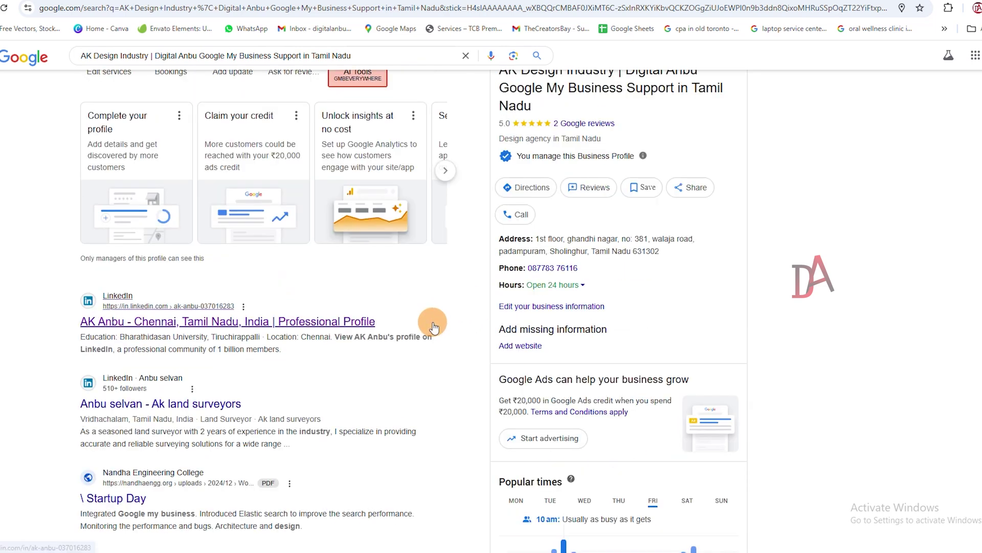
scroll(432, 326, up, 2)
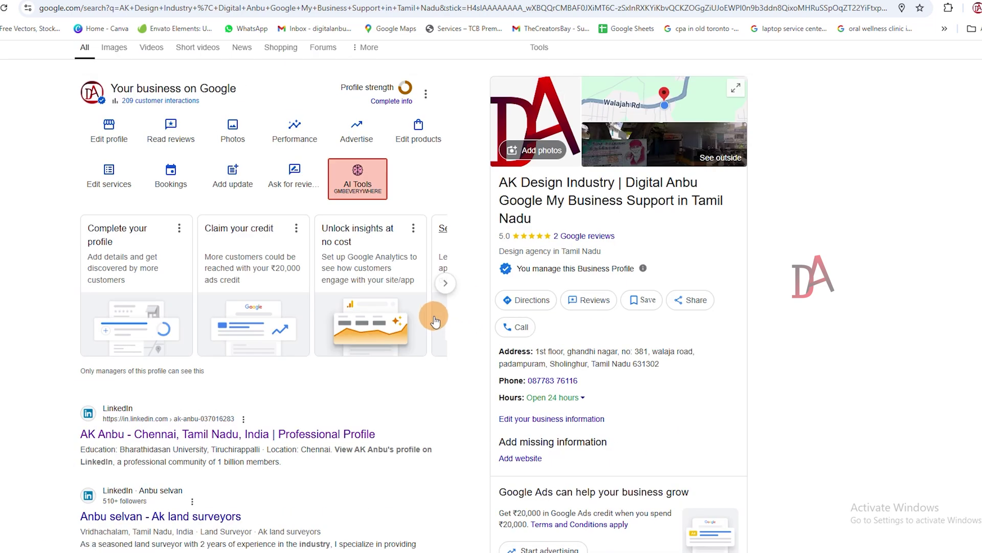